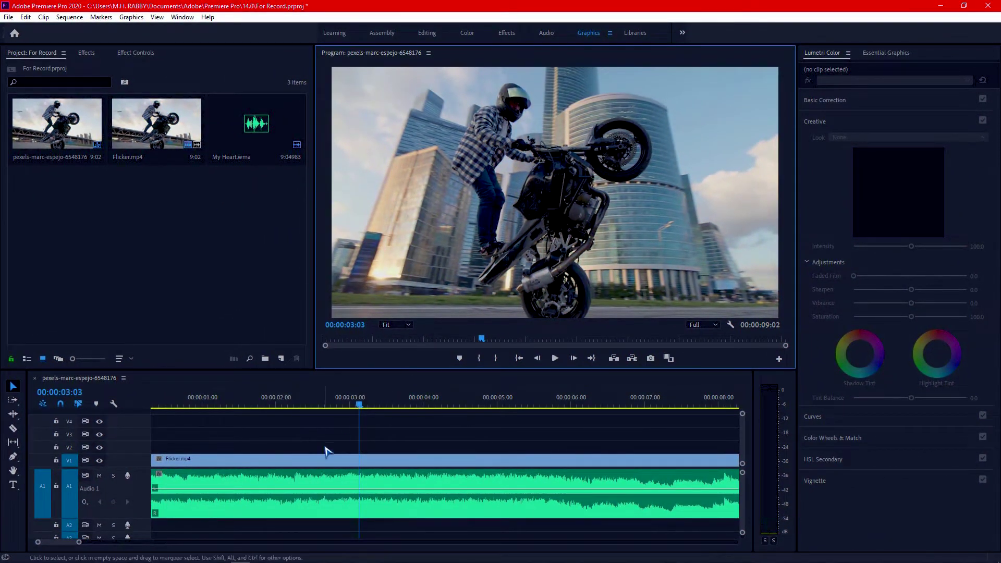
- Play through the Flicker.mp4 clip and its My Heart.wma music to examine the whole sequence
{"action": "left_click_drag", "start_coordinate": [272, 451], "coordinate": [302, 485]}
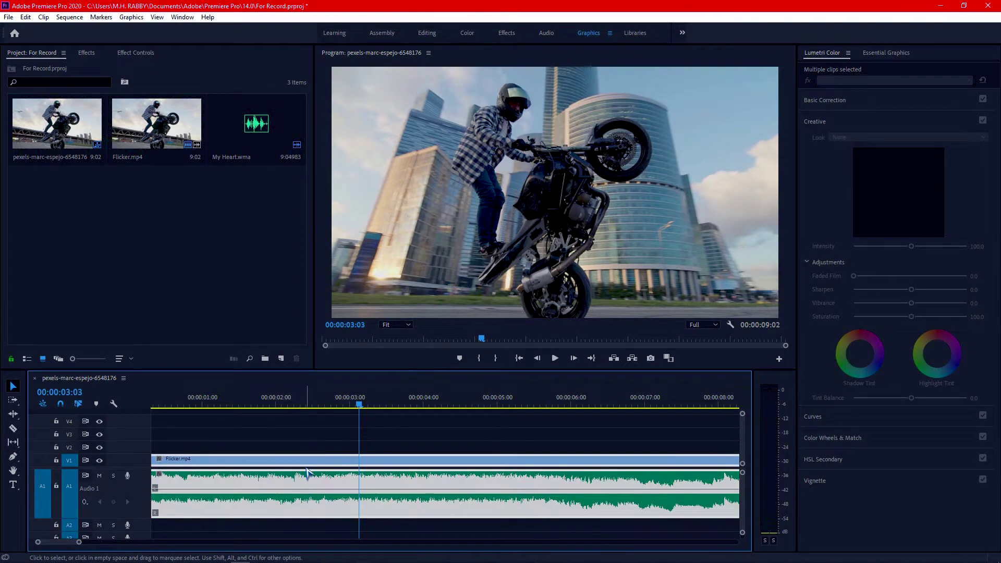
{"action": "left_click", "coordinate": [327, 438]}
{"action": "left_click", "coordinate": [338, 456]}
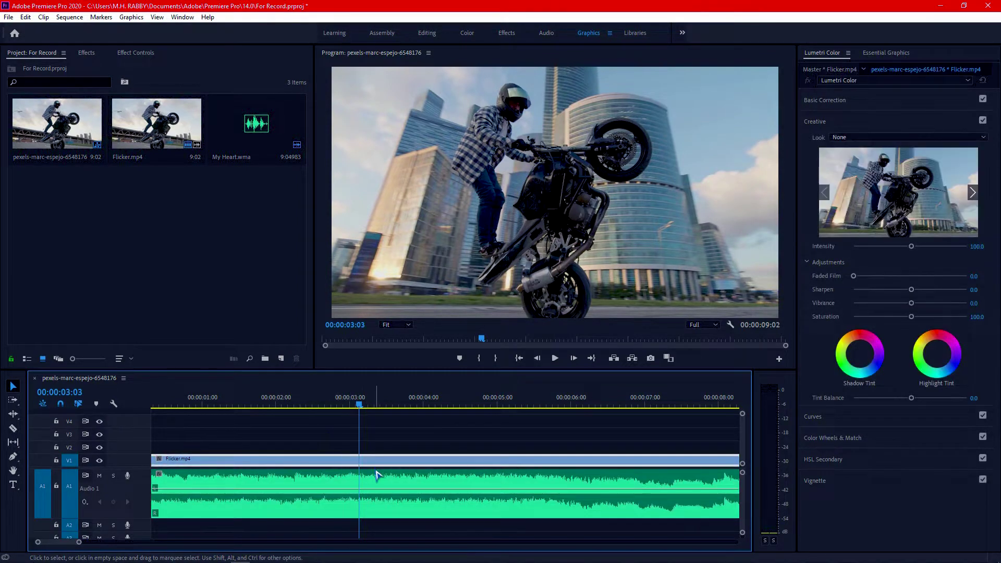
{"action": "scroll", "coordinate": [362, 464], "scroll_direction": "up", "scroll_amount": 4}
{"action": "key", "text": "minus"}
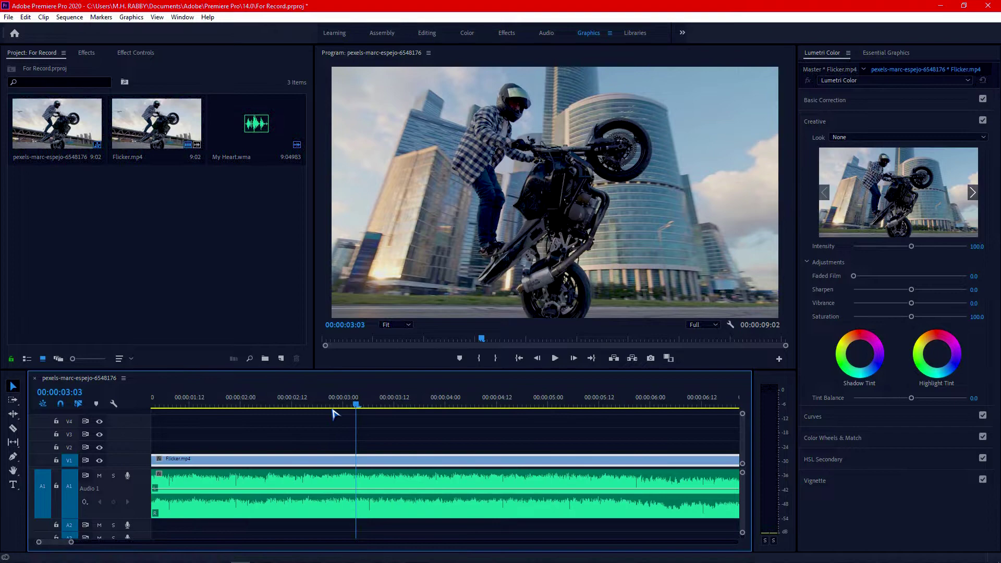
{"action": "left_click", "coordinate": [262, 409]}
{"action": "key", "text": "space"}
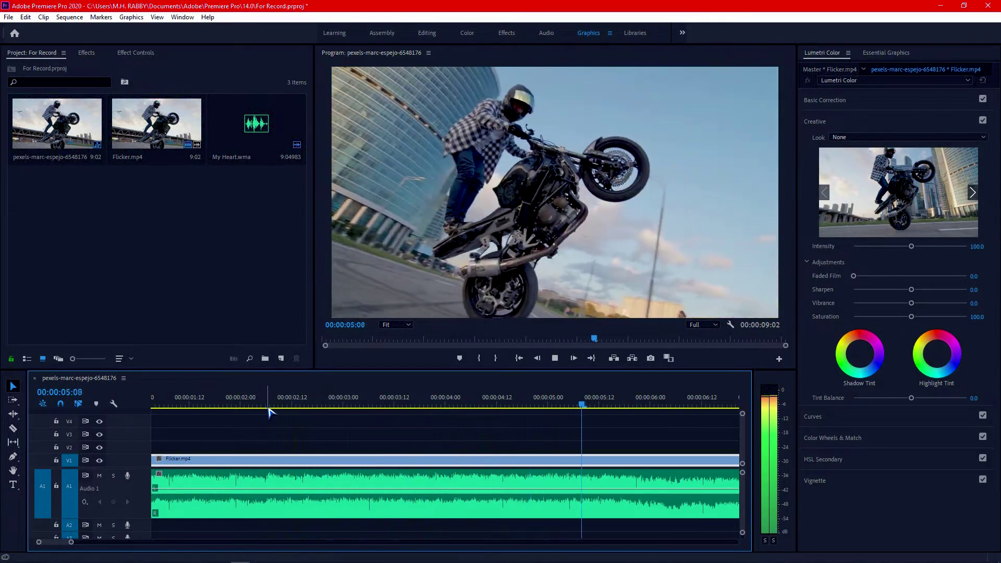
{"action": "scroll", "coordinate": [338, 408], "scroll_direction": "down", "scroll_amount": 8}
{"action": "left_click", "coordinate": [371, 402]}
{"action": "scroll", "coordinate": [323, 412], "scroll_direction": "up", "scroll_amount": 2}
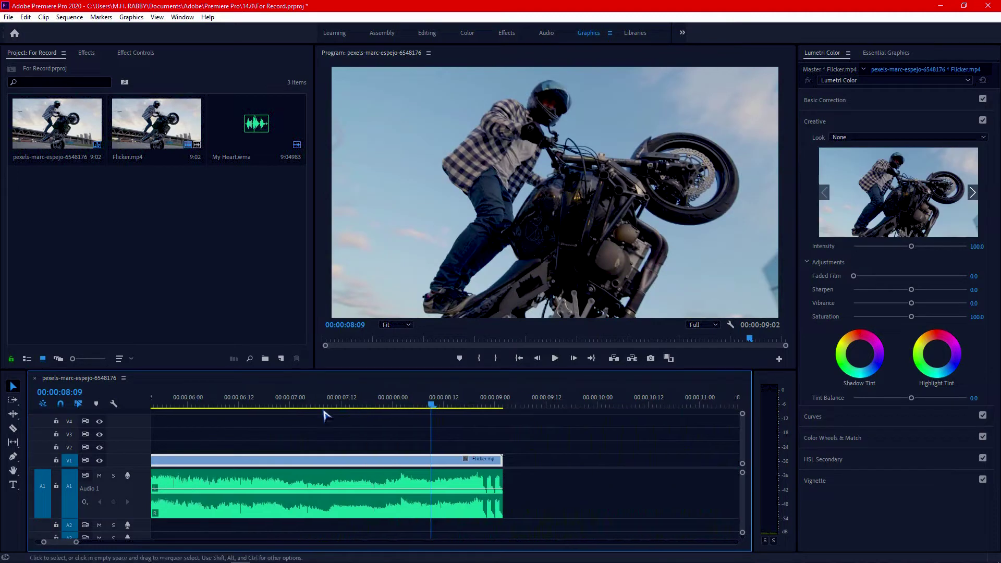
{"action": "scroll", "coordinate": [671, 408], "scroll_direction": "down", "scroll_amount": 6}
{"action": "scroll", "coordinate": [211, 448], "scroll_direction": "up", "scroll_amount": 6}
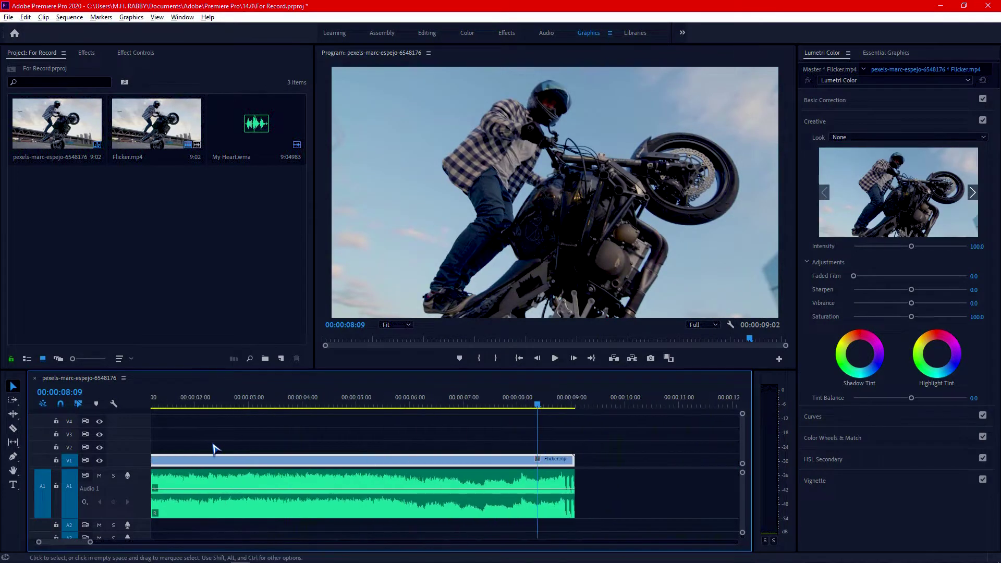
- Locate the beat near the three-second mark by playback and split the My Heart.wma audio clip at 00:00:02:23
{"action": "left_click", "coordinate": [195, 401]}
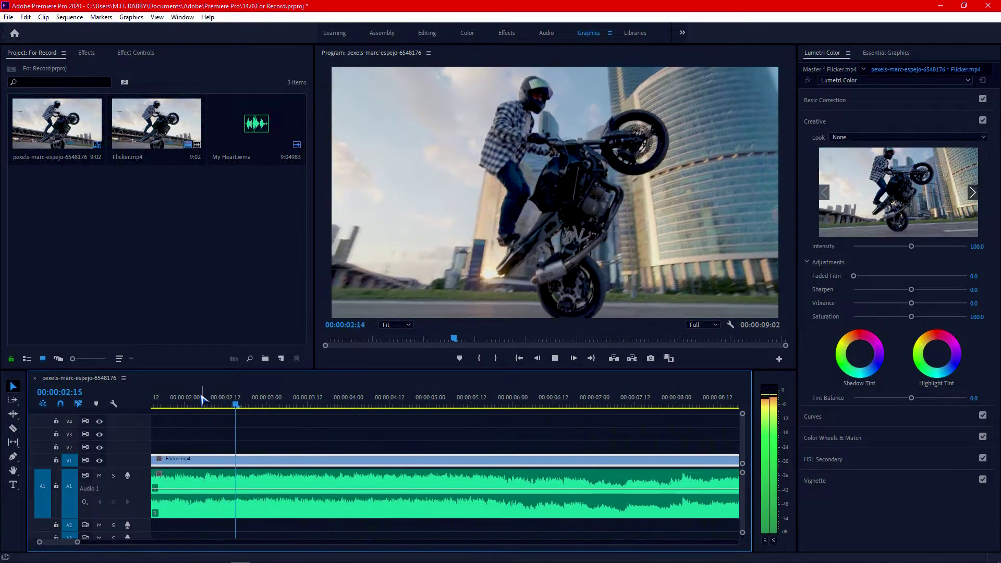
{"action": "key", "text": "space"}
{"action": "left_click", "coordinate": [249, 400]}
{"action": "left_click_drag", "start_coordinate": [250, 399], "coordinate": [262, 401]}
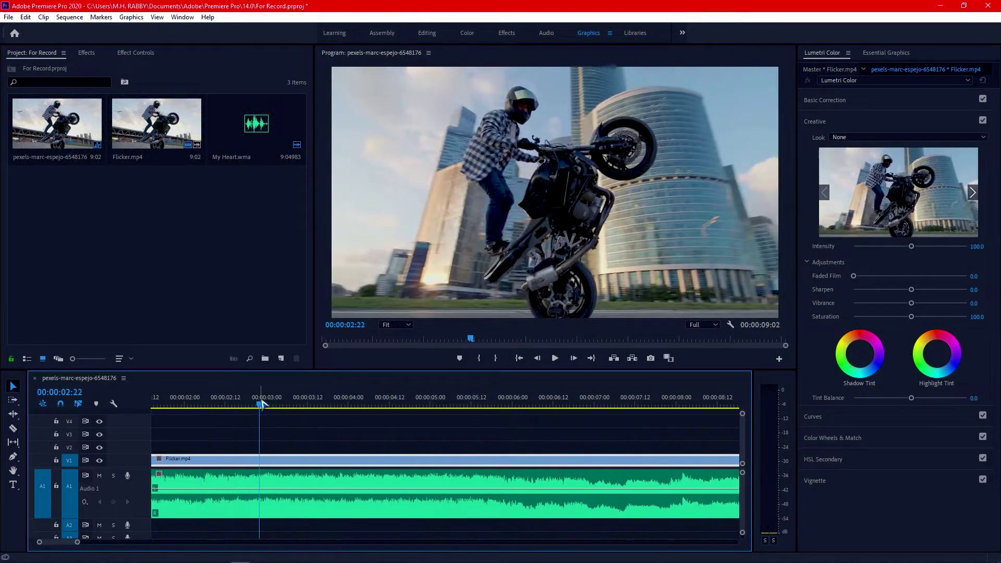
{"action": "key", "text": "space"}
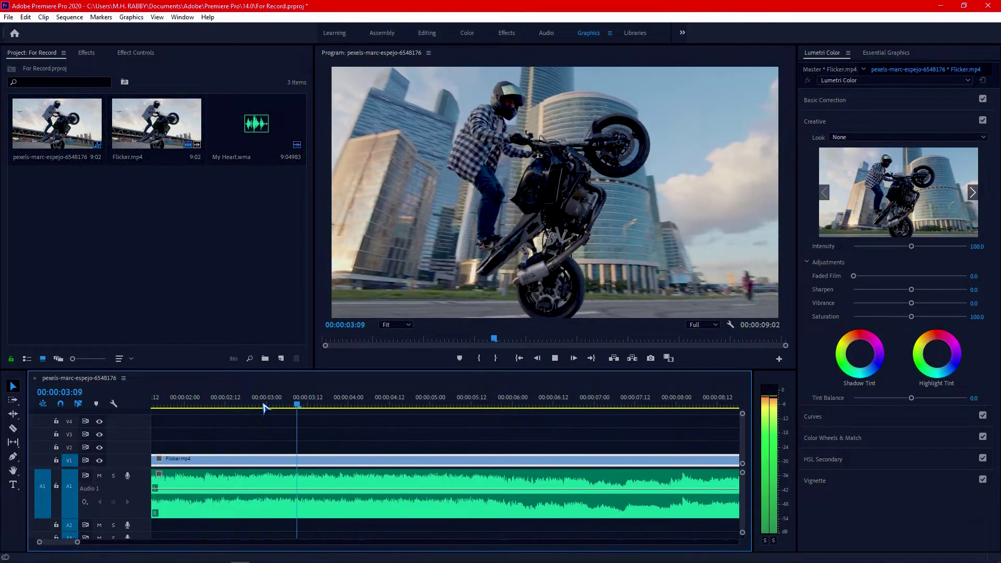
{"action": "left_click_drag", "start_coordinate": [183, 403], "coordinate": [170, 402]}
{"action": "key", "text": "space"}
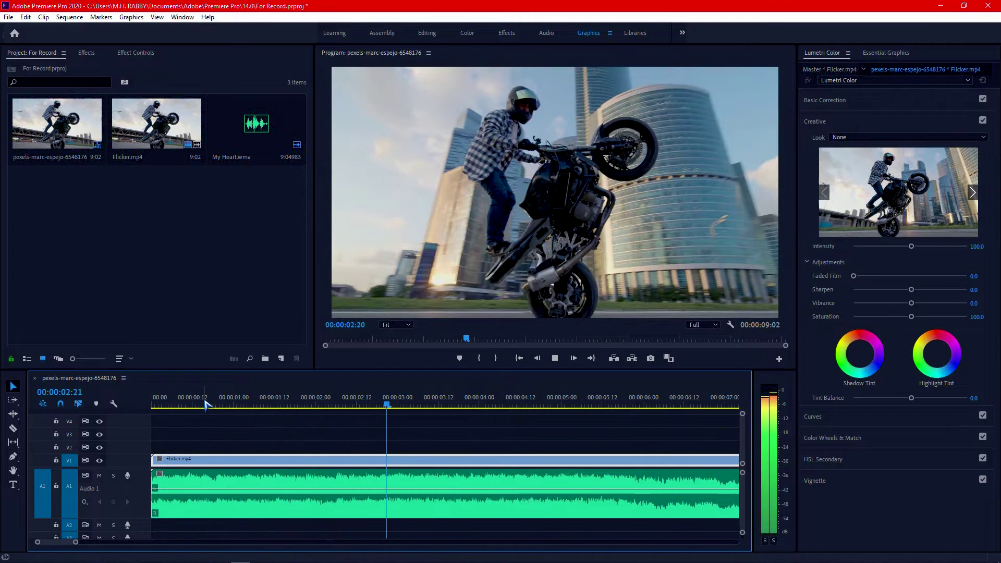
{"action": "key", "text": "space"}
{"action": "left_click", "coordinate": [397, 400]}
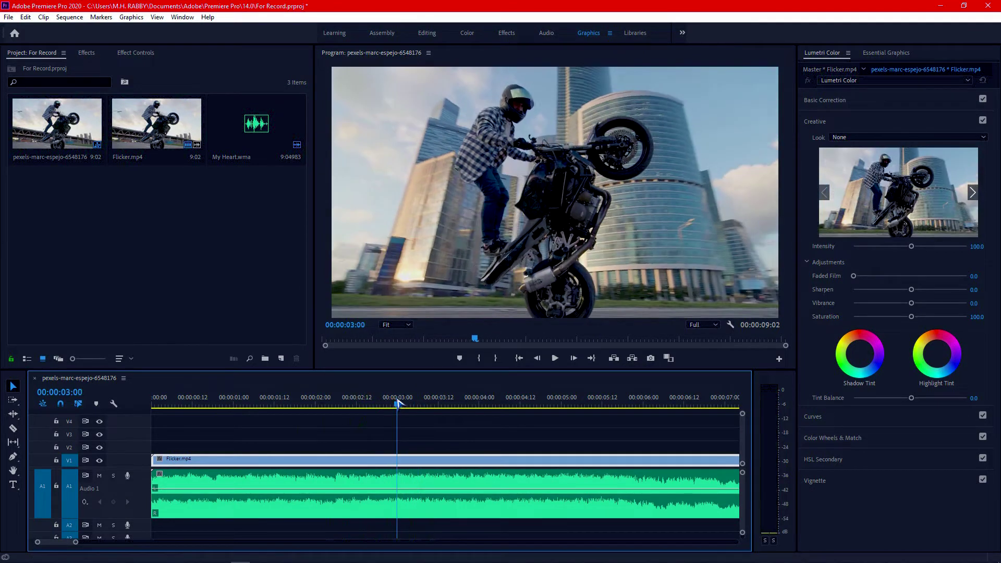
{"action": "key", "text": "space"}
{"action": "left_click", "coordinate": [397, 401]}
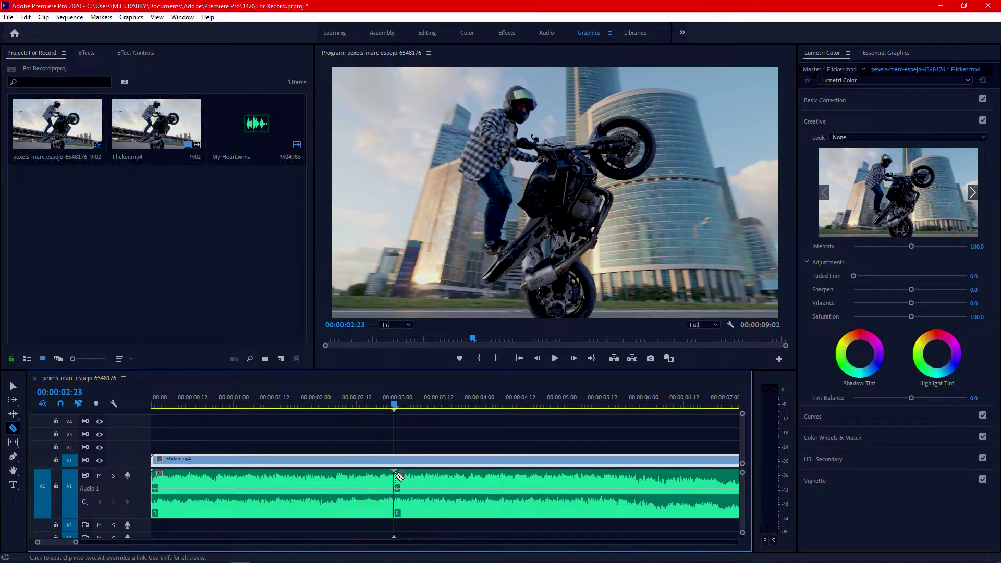
- Play on to find the end of the flicker section and split the music clip again at 00:00:05:20
{"action": "key", "text": "space"}
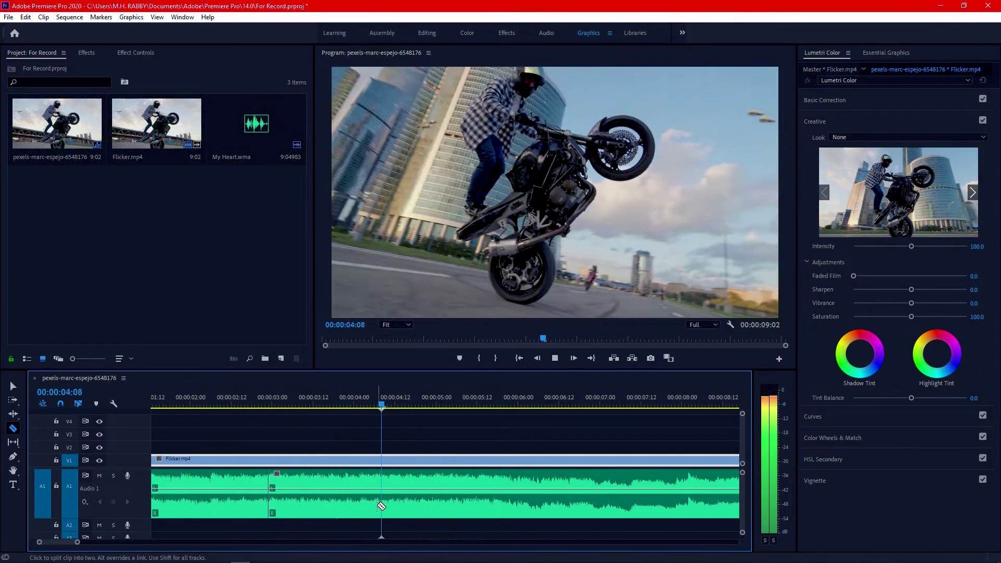
{"action": "key", "text": "space"}
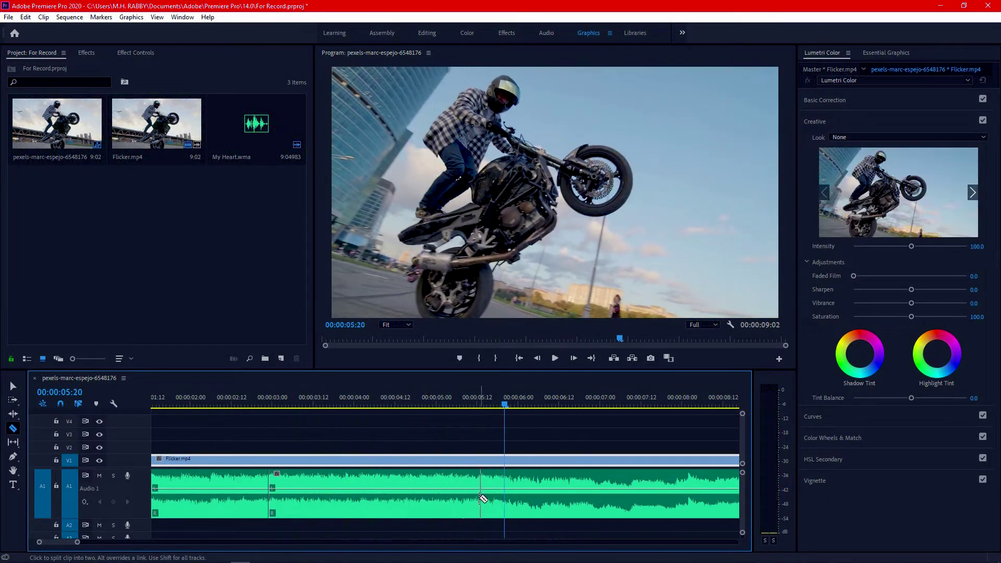
{"action": "key", "text": "space"}
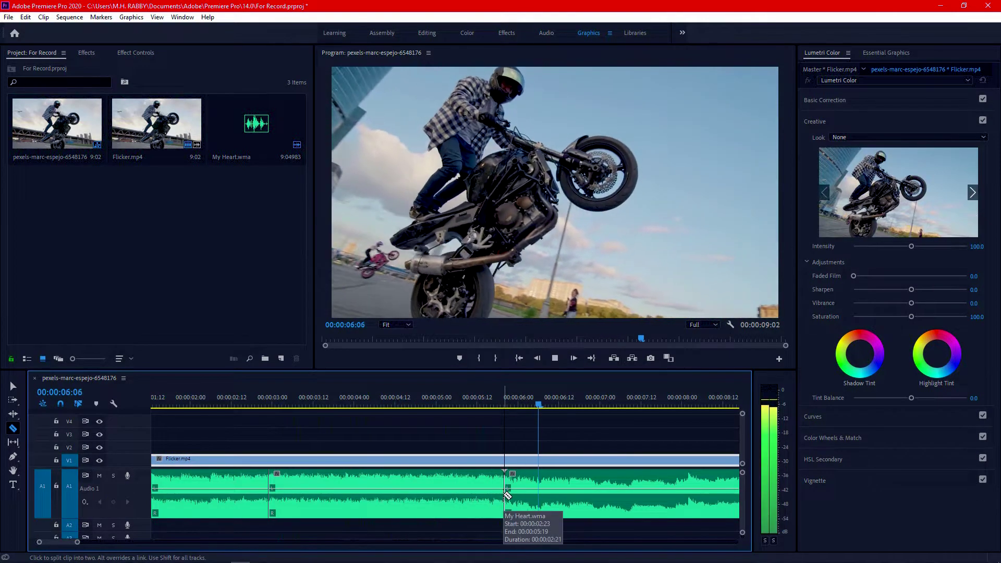
{"action": "key", "text": "v"}
- Split the Flicker.mp4 video clip at the first audio cut, 00:00:02:23
{"action": "left_click_drag", "start_coordinate": [311, 395], "coordinate": [300, 396]}
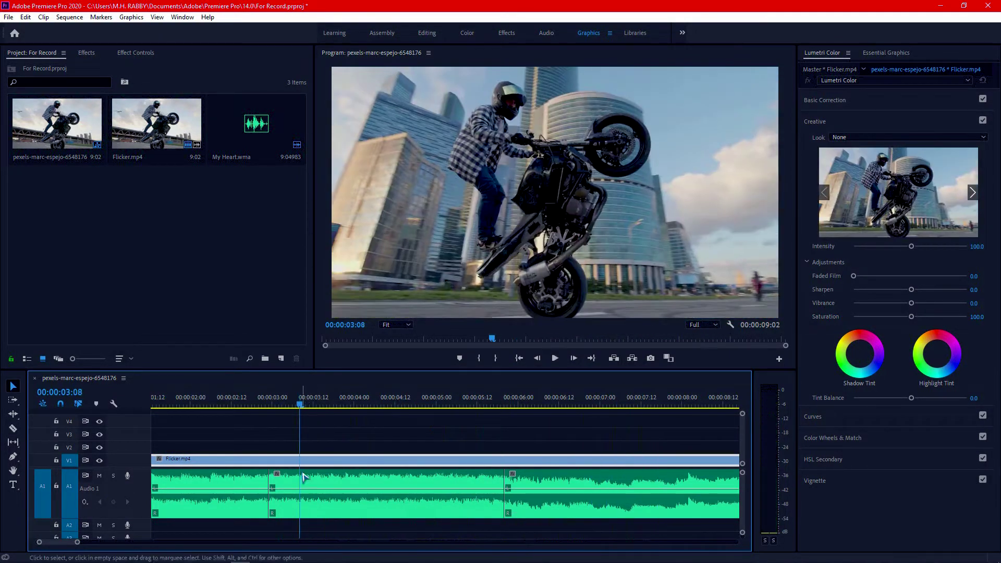
{"action": "left_click", "coordinate": [299, 487]}
{"action": "key", "text": "equal"}
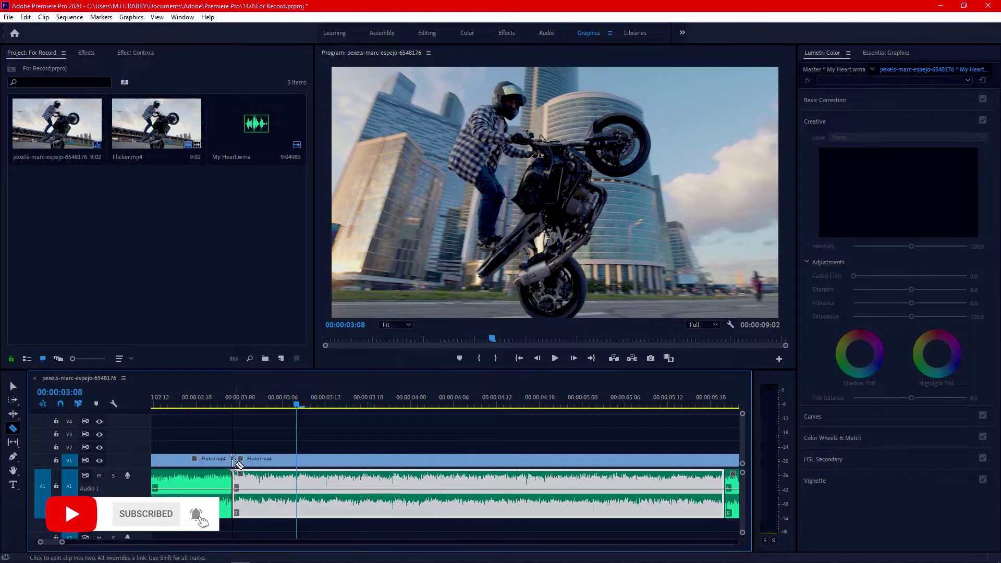
- Cut the Flicker.mp4 video clip into one-frame pieces from 00:00:02:23 to about 00:00:04:02
{"action": "scroll", "coordinate": [238, 464], "scroll_direction": "up", "scroll_amount": 1}
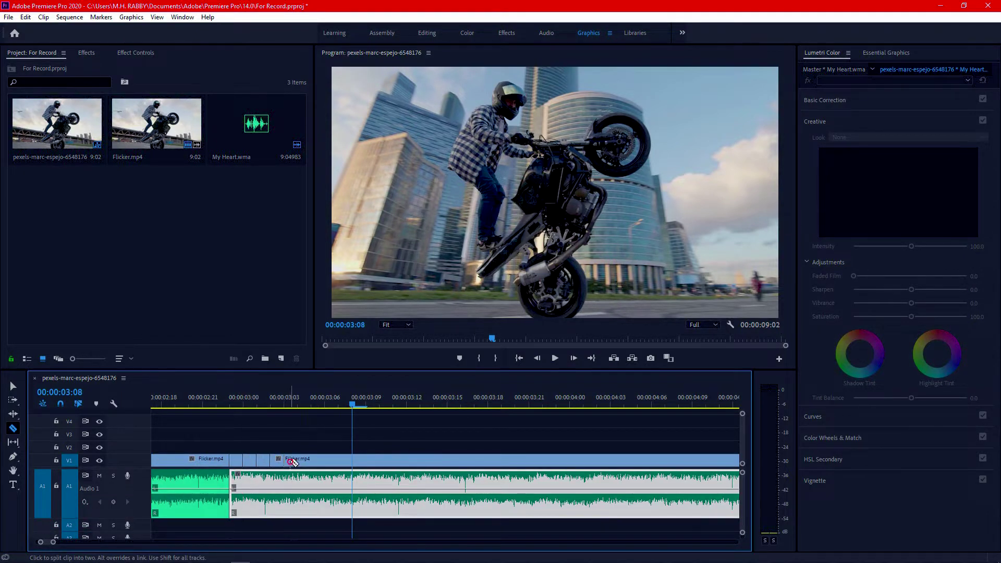
{"action": "left_click", "coordinate": [542, 461]}
{"action": "left_click", "coordinate": [555, 460]}
{"action": "left_click", "coordinate": [569, 461]}
{"action": "left_click", "coordinate": [582, 461]}
{"action": "left_click", "coordinate": [596, 461]}
{"action": "key", "text": "space"}
{"action": "key", "text": "space"}
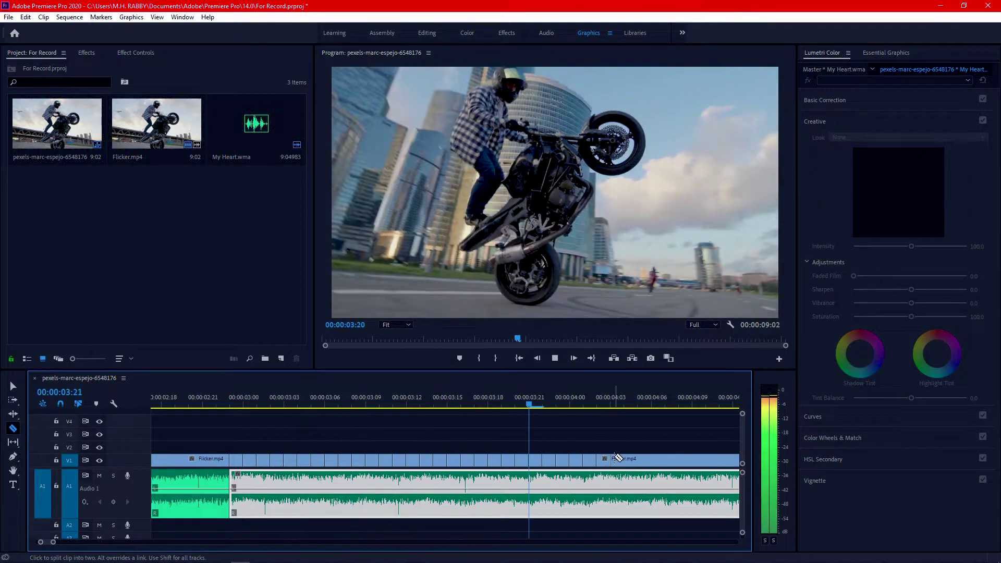
- Continue cutting the Flicker.mp4 video clip at every frame up to about 00:00:05:04
{"action": "scroll", "coordinate": [596, 461], "scroll_direction": "down", "scroll_amount": 5}
{"action": "left_click", "coordinate": [296, 461]}
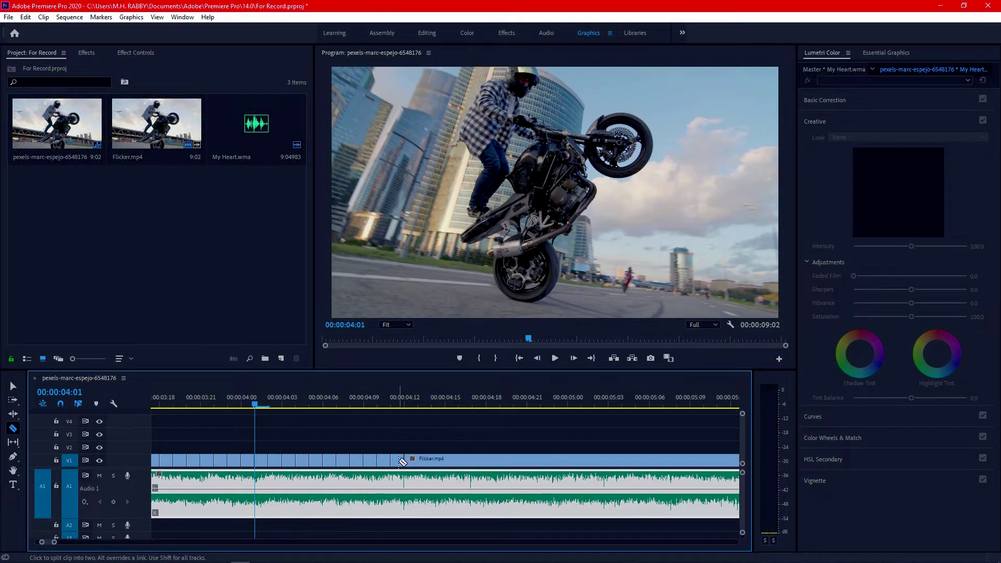
{"action": "left_click", "coordinate": [595, 460]}
{"action": "left_click", "coordinate": [609, 460]}
{"action": "left_click", "coordinate": [622, 459]}
{"action": "scroll", "coordinate": [423, 485], "scroll_direction": "down", "scroll_amount": 5}
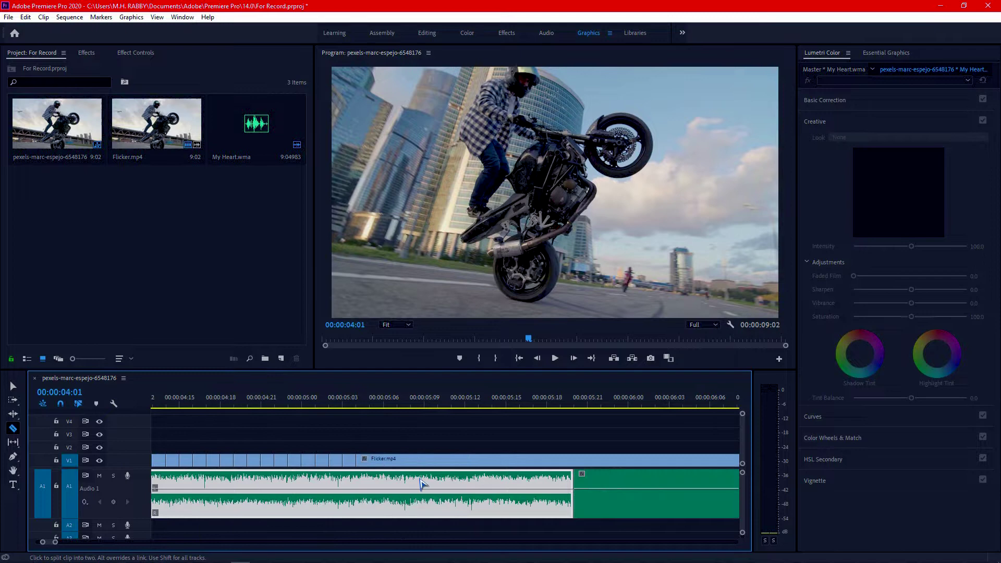
- Cut the remaining part of the flicker section frame by frame up to the second audio cut at 00:00:05:20
{"action": "left_click", "coordinate": [542, 459]}
{"action": "left_click", "coordinate": [528, 460]}
{"action": "left_click", "coordinate": [406, 459]}
{"action": "left_click", "coordinate": [447, 460]}
{"action": "scroll", "coordinate": [451, 501], "scroll_direction": "down", "scroll_amount": 5}
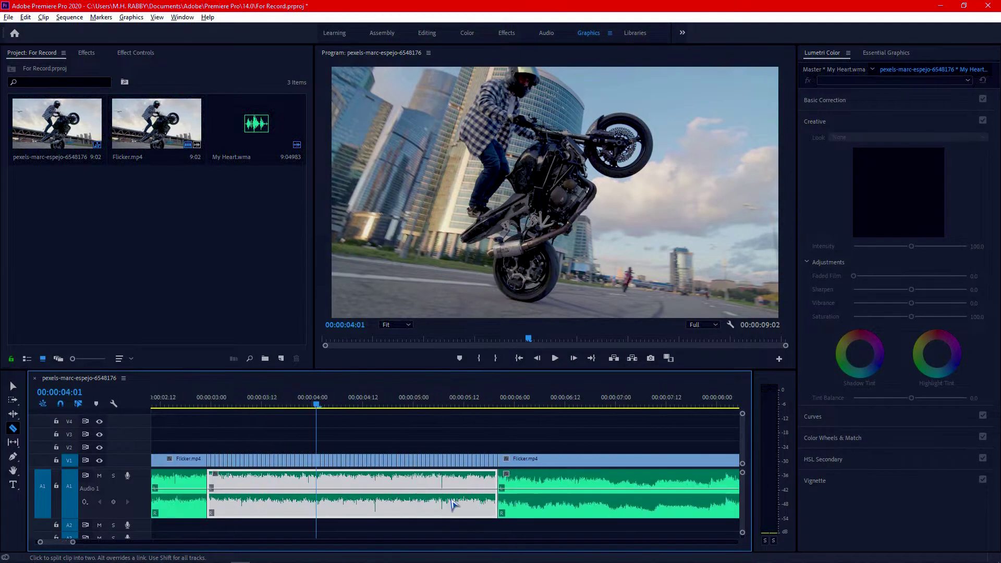
- Delete every second one-frame piece of Flicker.mp4 from 00:00:02:23 to about 00:00:03:11
{"action": "scroll", "coordinate": [213, 470], "scroll_direction": "up", "scroll_amount": 2}
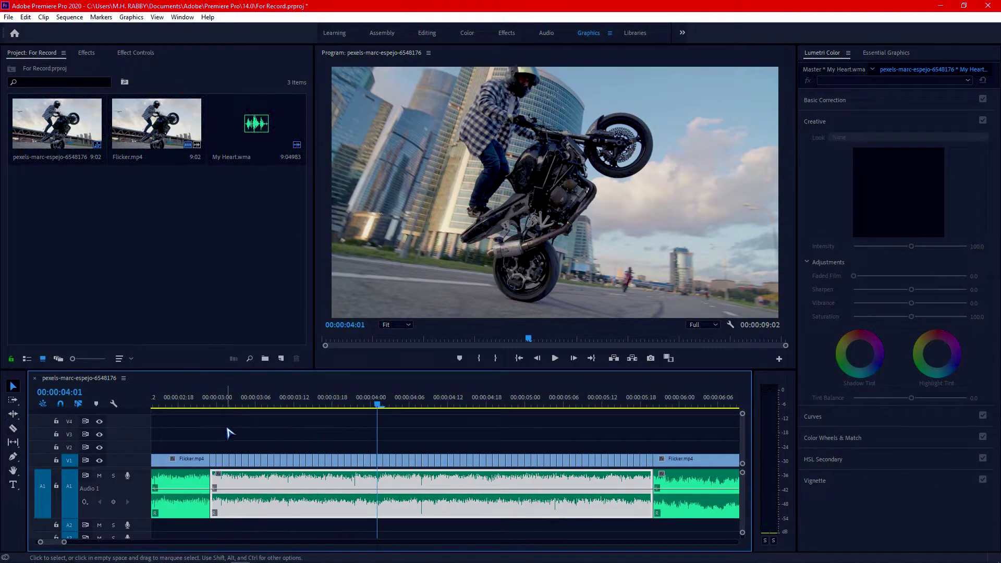
{"action": "scroll", "coordinate": [215, 471], "scroll_direction": "up", "scroll_amount": 2}
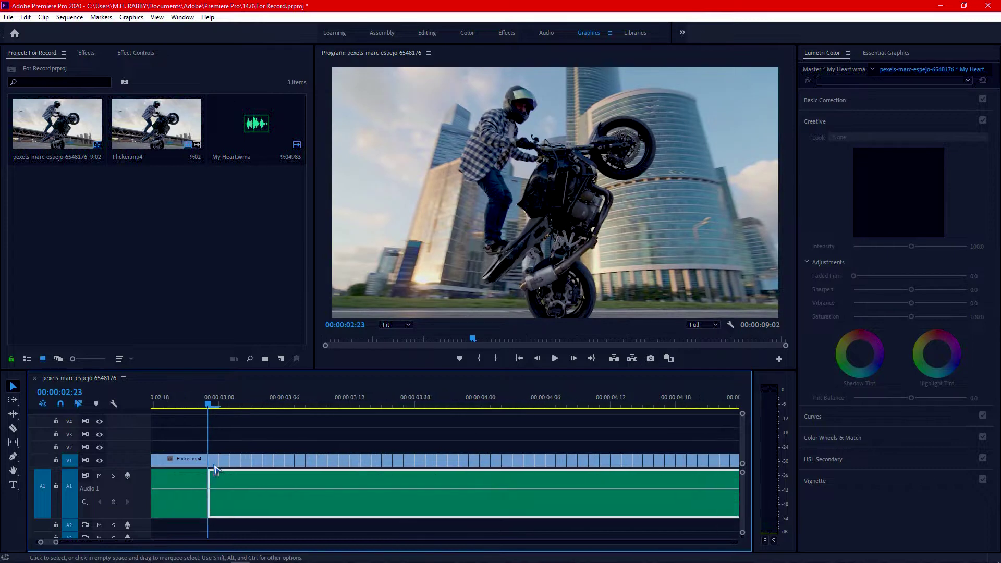
{"action": "left_click", "coordinate": [214, 462]}
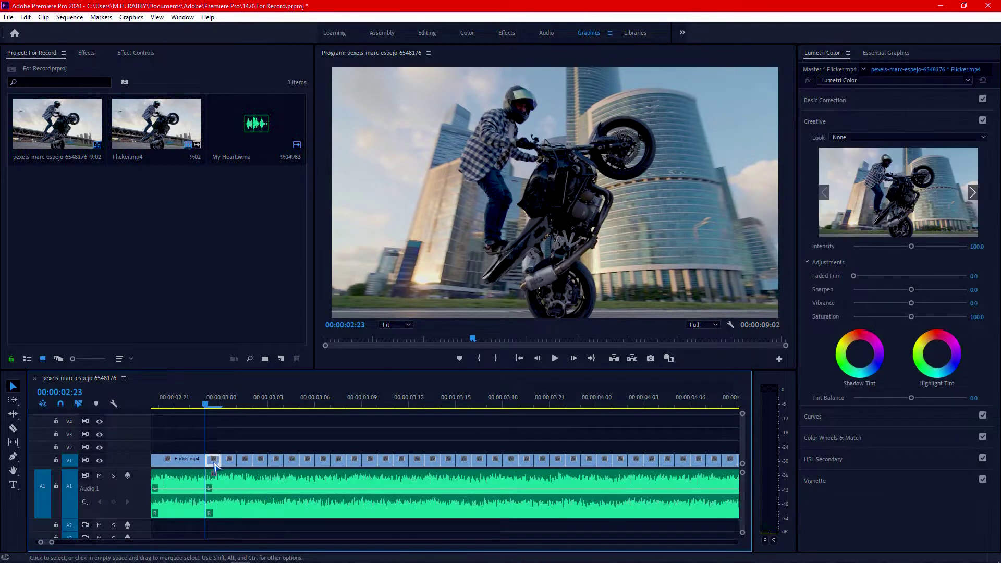
{"action": "key", "text": "Delete"}
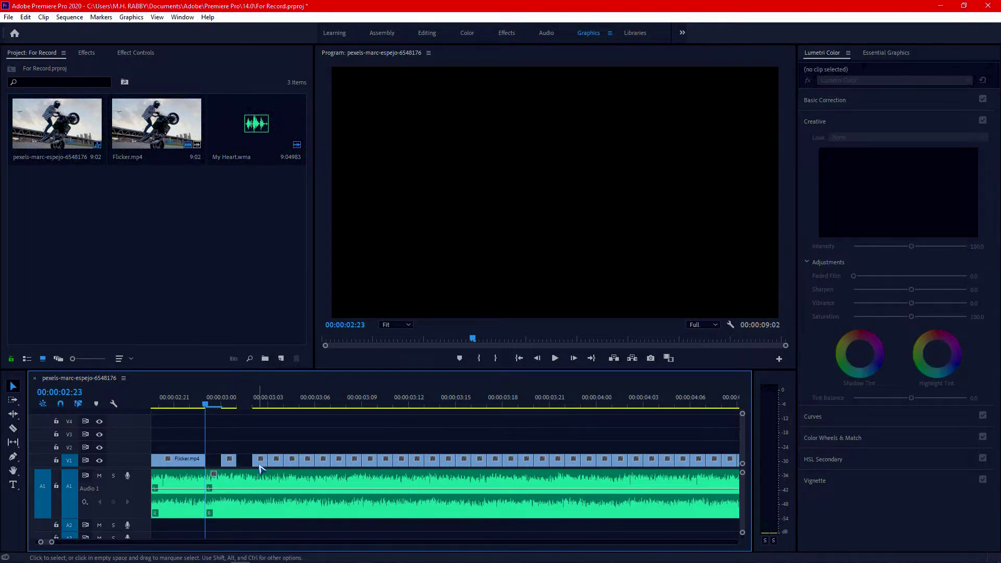
{"action": "key", "text": "Delete"}
{"action": "left_click", "coordinate": [338, 463]}
{"action": "key", "text": "Delete"}
{"action": "scroll", "coordinate": [334, 463], "scroll_direction": "down", "scroll_amount": 1}
{"action": "left_click", "coordinate": [322, 462]}
{"action": "key", "text": "Delete"}
{"action": "left_click", "coordinate": [354, 463]}
{"action": "key", "text": "Delete"}
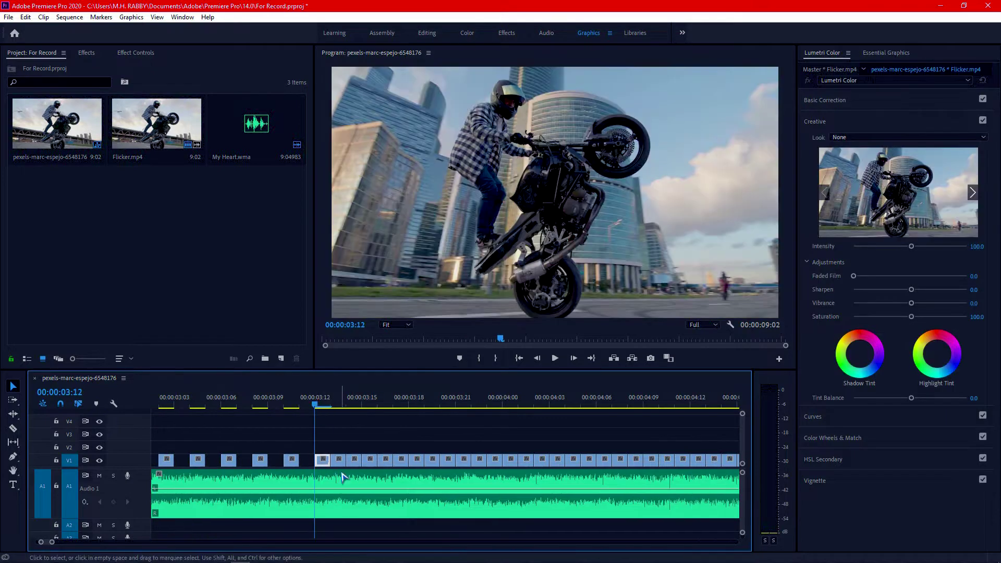
- Delete every second one-frame video piece from about 00:00:03:13 to about 00:00:05:11
{"action": "left_click", "coordinate": [353, 462]}
{"action": "key", "text": "Delete"}
{"action": "scroll", "coordinate": [364, 461], "scroll_direction": "down", "scroll_amount": 1}
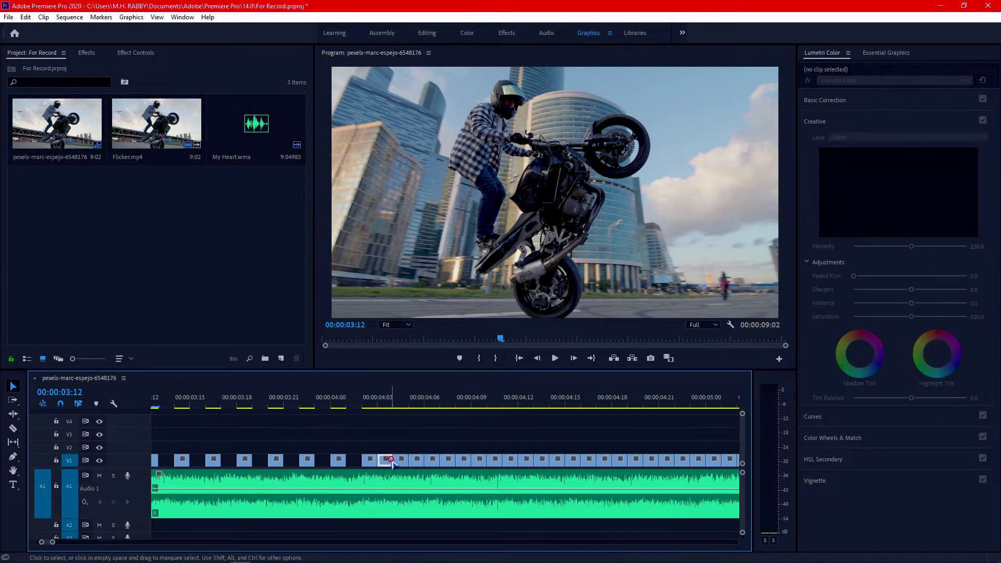
{"action": "key", "text": "Delete"}
{"action": "left_click", "coordinate": [416, 461]}
{"action": "key", "text": "Delete"}
{"action": "left_click", "coordinate": [447, 462]}
{"action": "key", "text": "Delete"}
{"action": "left_click", "coordinate": [479, 462]}
{"action": "key", "text": "Delete"}
{"action": "left_click", "coordinate": [510, 463]}
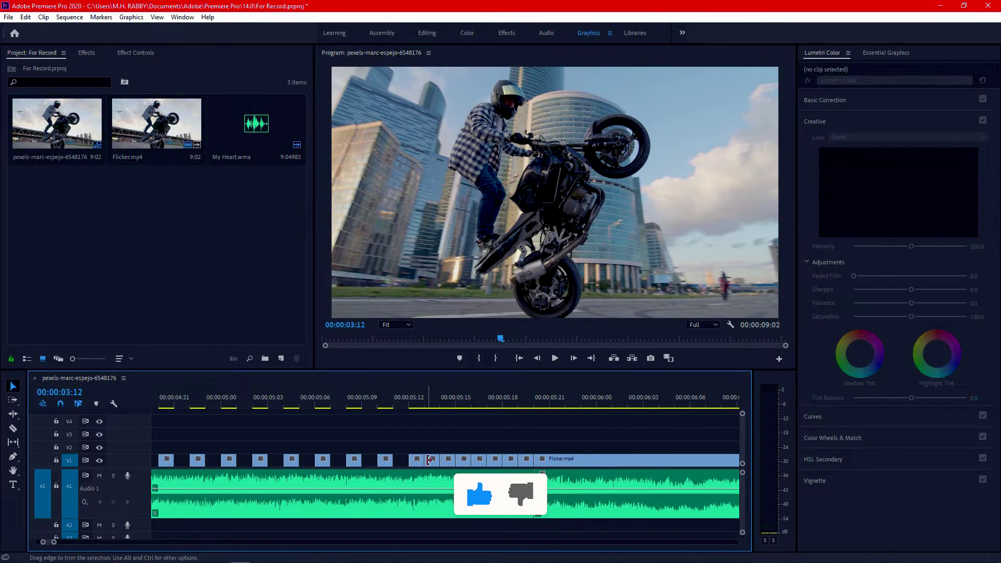
- Delete every second one-frame video piece from about 00:00:05:13 to the second audio cut at 00:00:05:20
{"action": "left_click", "coordinate": [432, 460]}
{"action": "key", "text": "Delete"}
{"action": "left_click", "coordinate": [463, 460]}
{"action": "key", "text": "Delete"}
{"action": "left_click", "coordinate": [495, 461]}
{"action": "key", "text": "Delete"}
{"action": "left_click", "coordinate": [526, 461]}
{"action": "scroll", "coordinate": [438, 478], "scroll_direction": "up", "scroll_amount": 2}
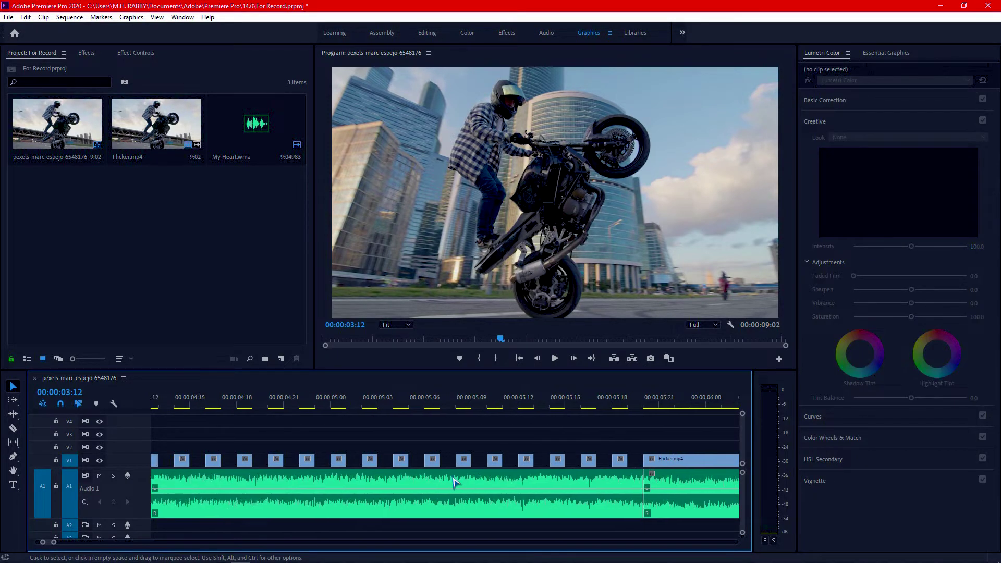
- Play the sequence from before the flicker section to preview the alternating black frames with the music
{"action": "scroll", "coordinate": [499, 484], "scroll_direction": "down", "scroll_amount": 4}
{"action": "left_click", "coordinate": [264, 403]}
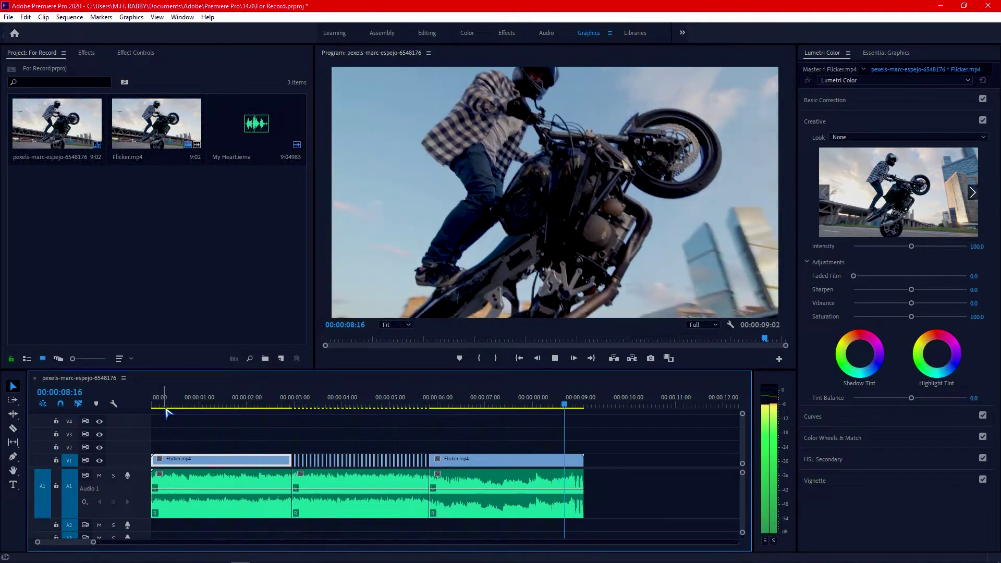
{"action": "key", "text": "space"}
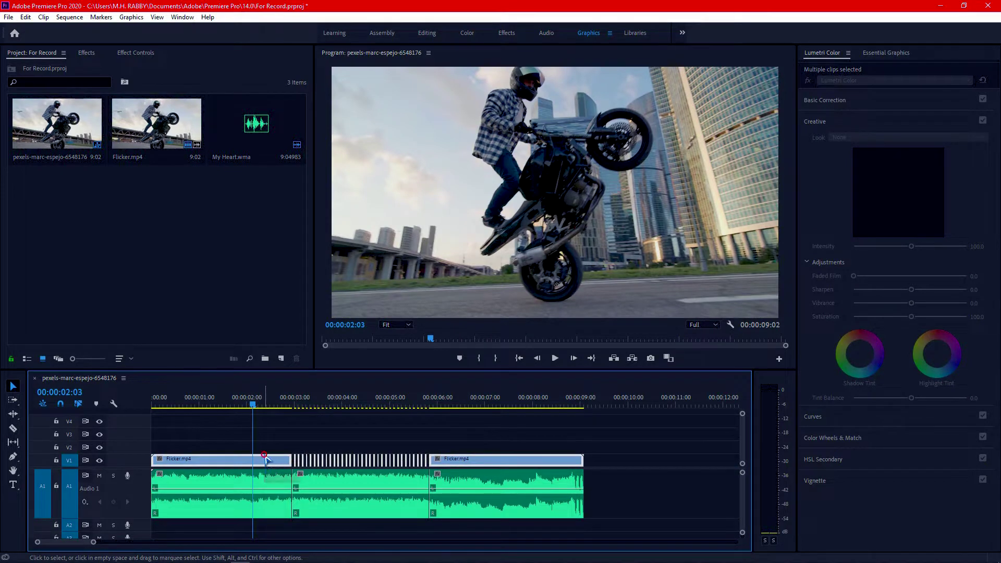
- Move all video pieces up to track V2 and copy a one-frame piece to V1, extended from 00:00:02:23 to 00:00:05:20
{"action": "left_click_drag", "start_coordinate": [264, 459], "coordinate": [265, 449]}
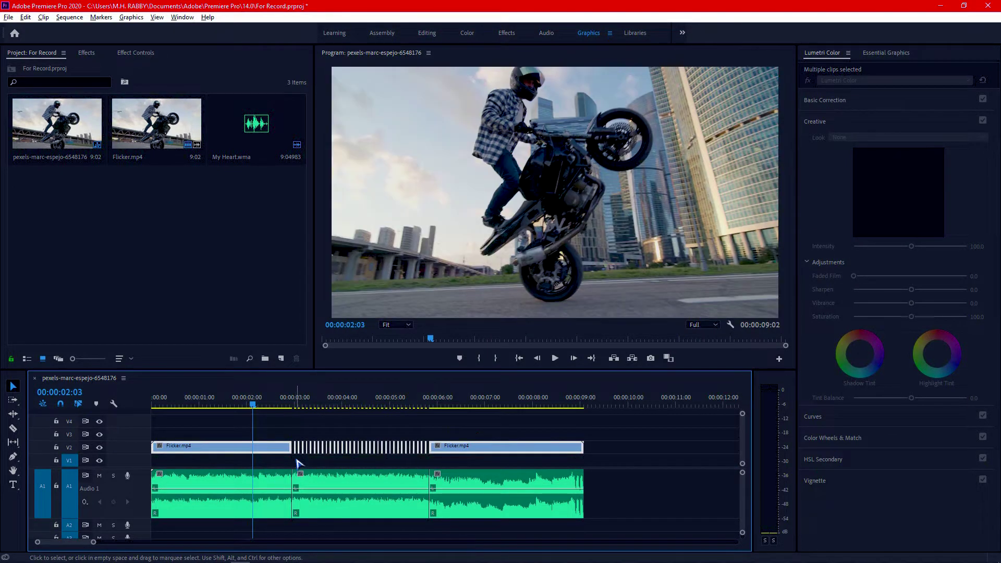
{"action": "scroll", "coordinate": [296, 463], "scroll_direction": "up", "scroll_amount": 8}
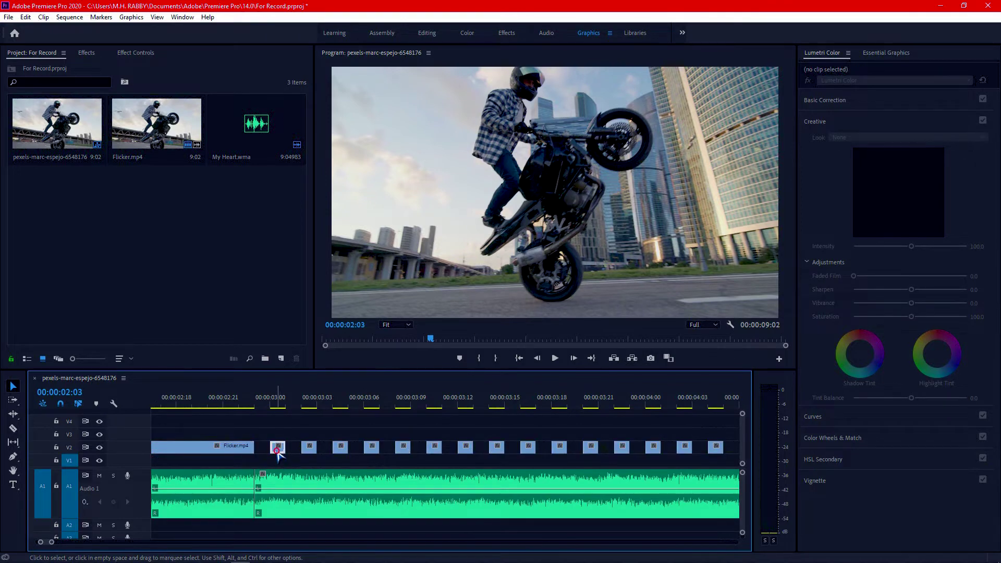
{"action": "left_click_drag", "start_coordinate": [277, 451], "coordinate": [671, 461]}
{"action": "scroll", "coordinate": [284, 471], "scroll_direction": "down", "scroll_amount": 2}
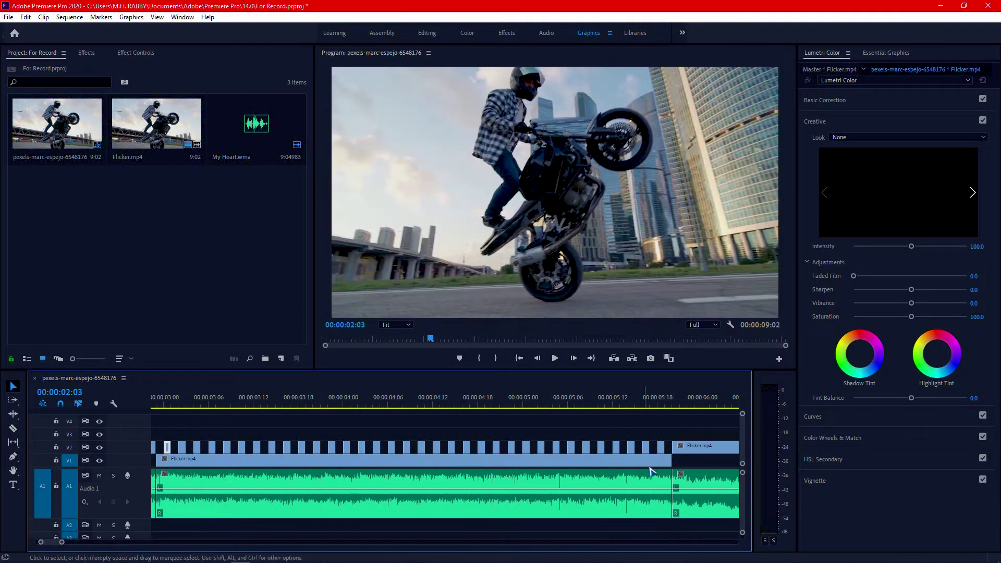
- Find the flip effects and apply Horizontal Flip to the long Flicker.mp4 piece on track V1
{"action": "scroll", "coordinate": [250, 461], "scroll_direction": "up", "scroll_amount": 2}
{"action": "left_click", "coordinate": [302, 406]}
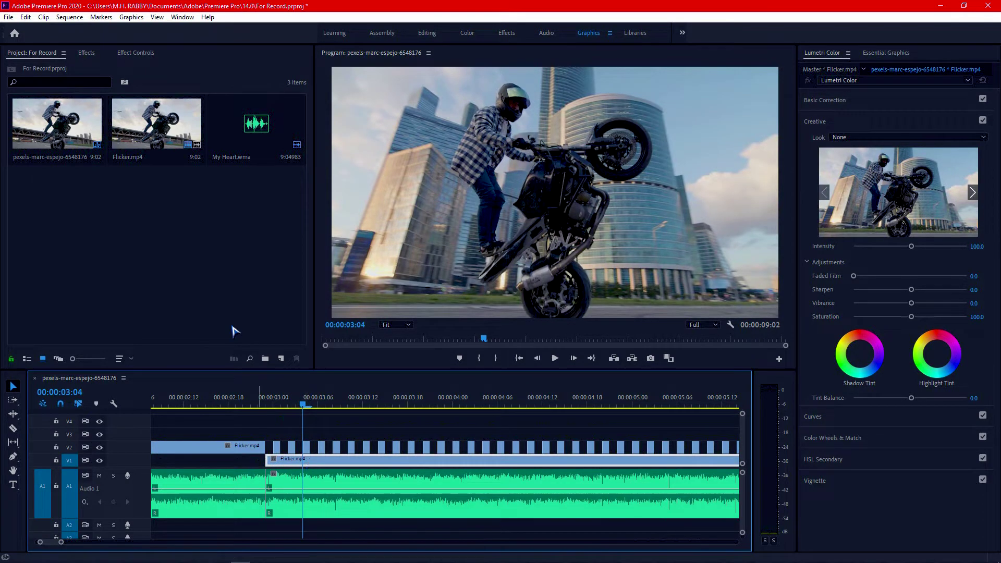
{"action": "left_click", "coordinate": [87, 53]}
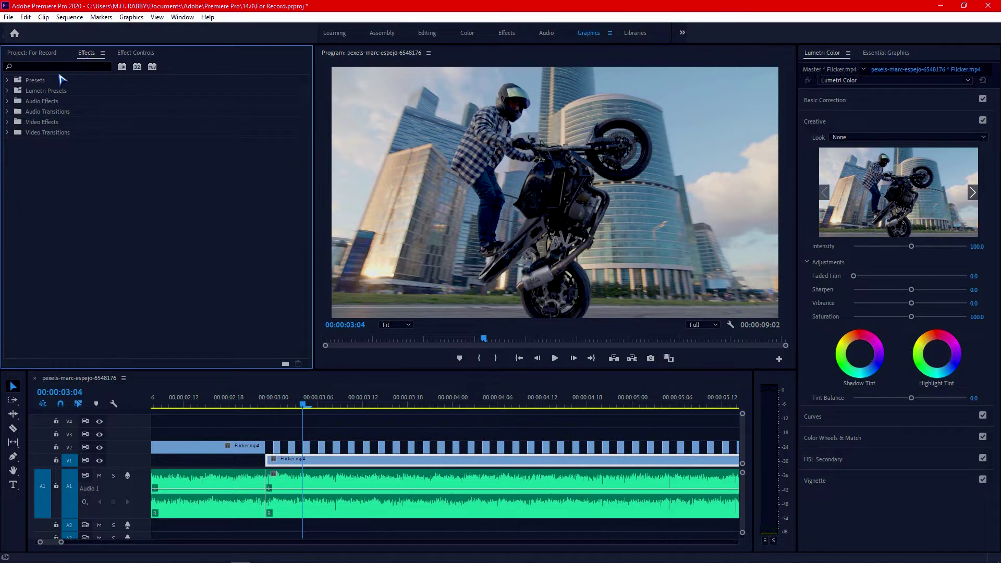
{"action": "type", "text": "flip"}
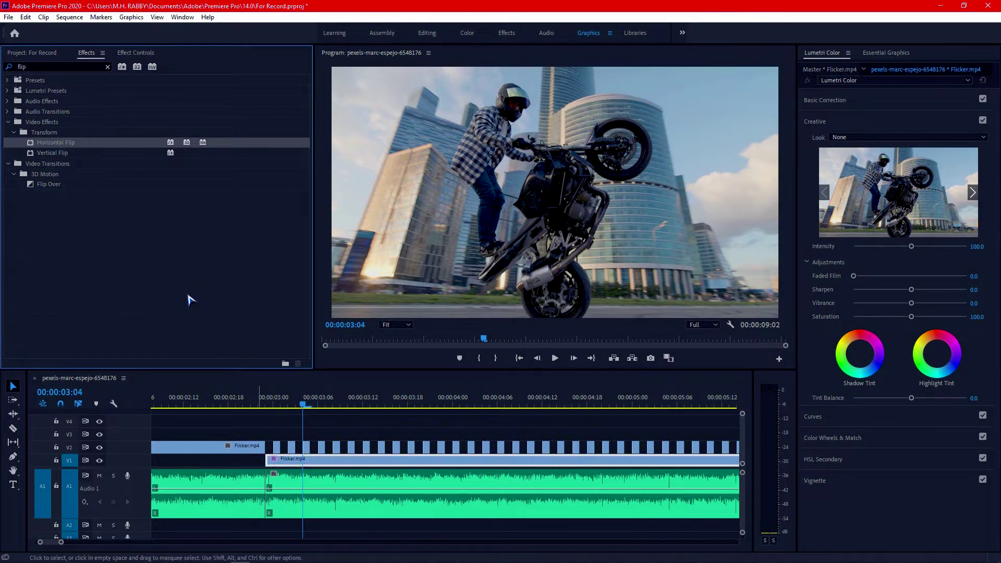
- Play the sequence from about 00:00:01:21 through the flicker section to preview the alternating flipped frames with the music
{"action": "key", "text": "minus"}
{"action": "key", "text": "minus"}
{"action": "key", "text": "minus"}
{"action": "key", "text": "minus"}
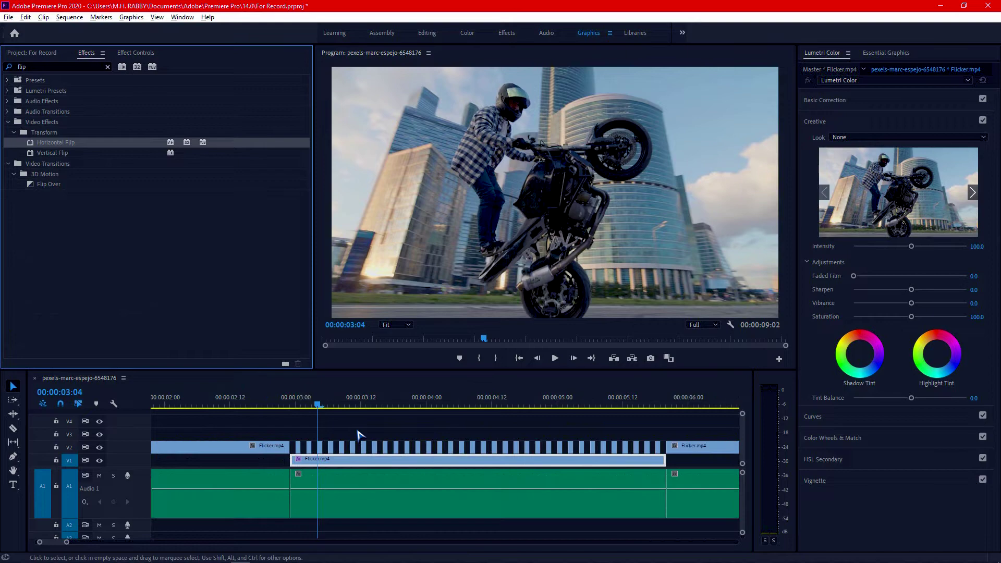
{"action": "left_click", "coordinate": [249, 406]}
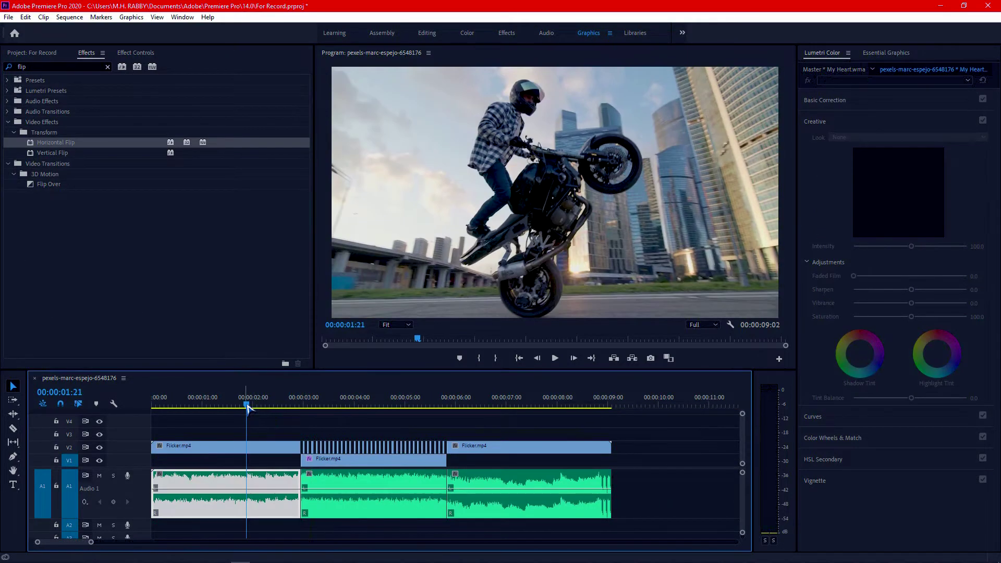
{"action": "key", "text": "space"}
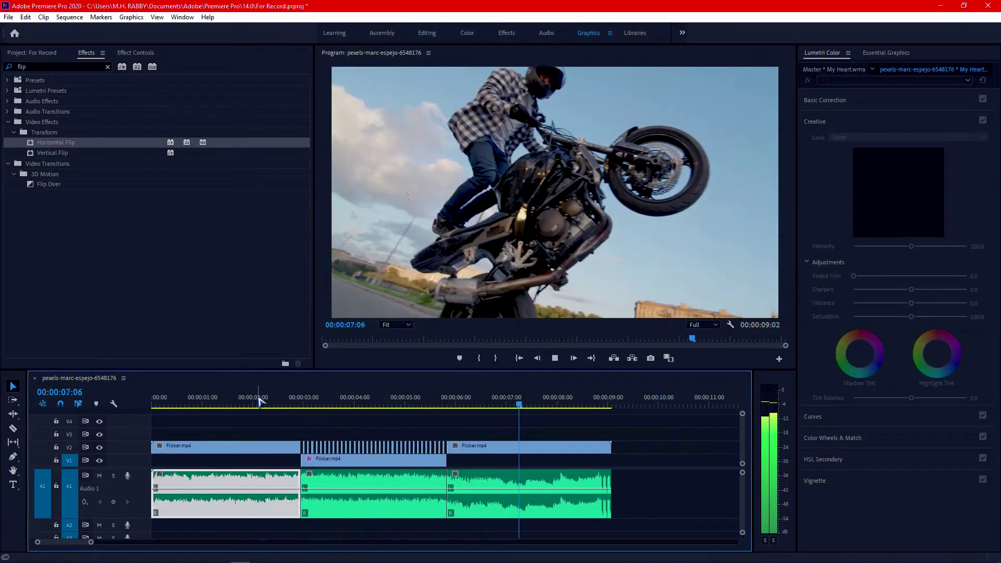
{"action": "left_click", "coordinate": [268, 400]}
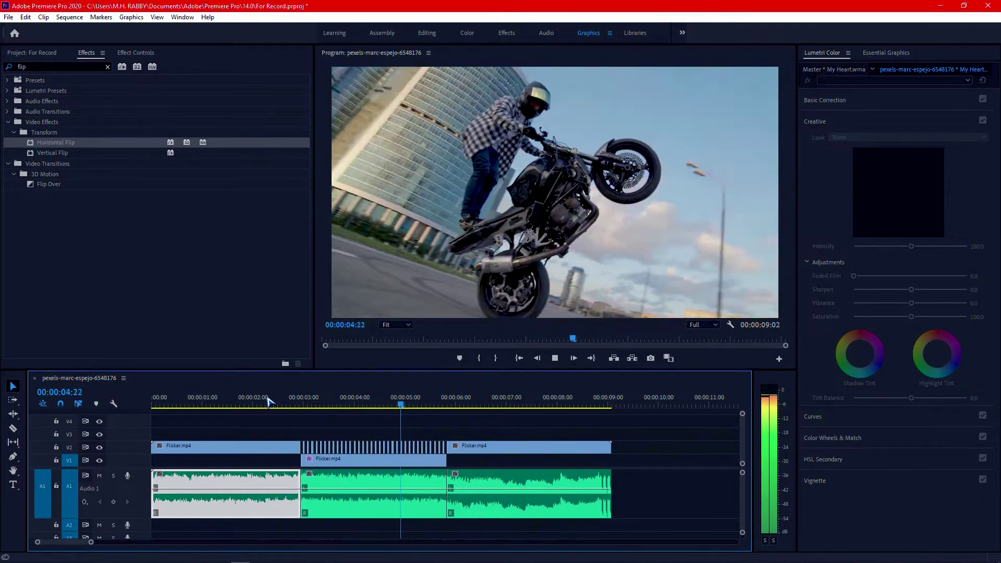
{"action": "key", "text": "space"}
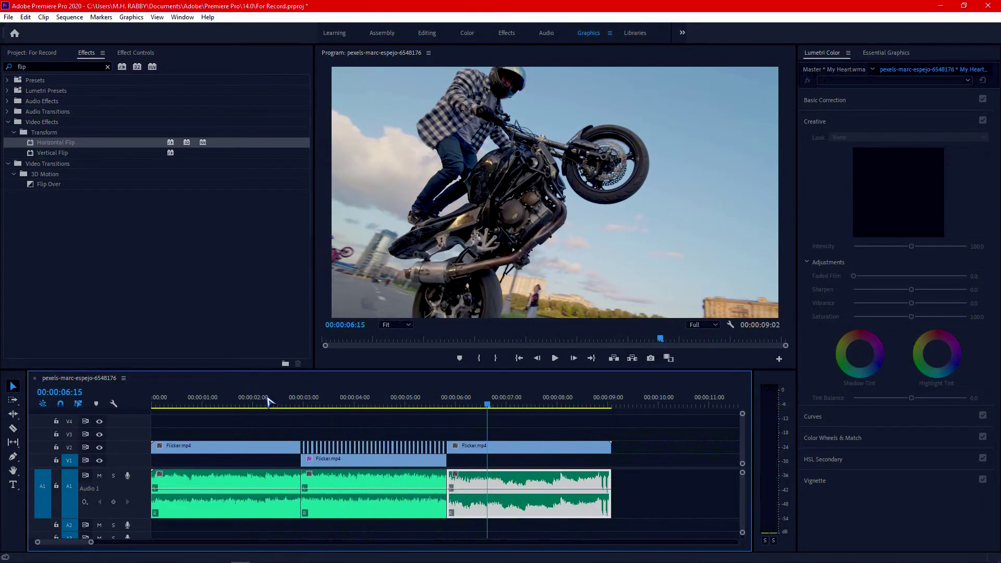
- Enlarge the flipped V1 clip to a scale of 219 and set its position to 960, 1054
{"action": "left_click", "coordinate": [392, 405]}
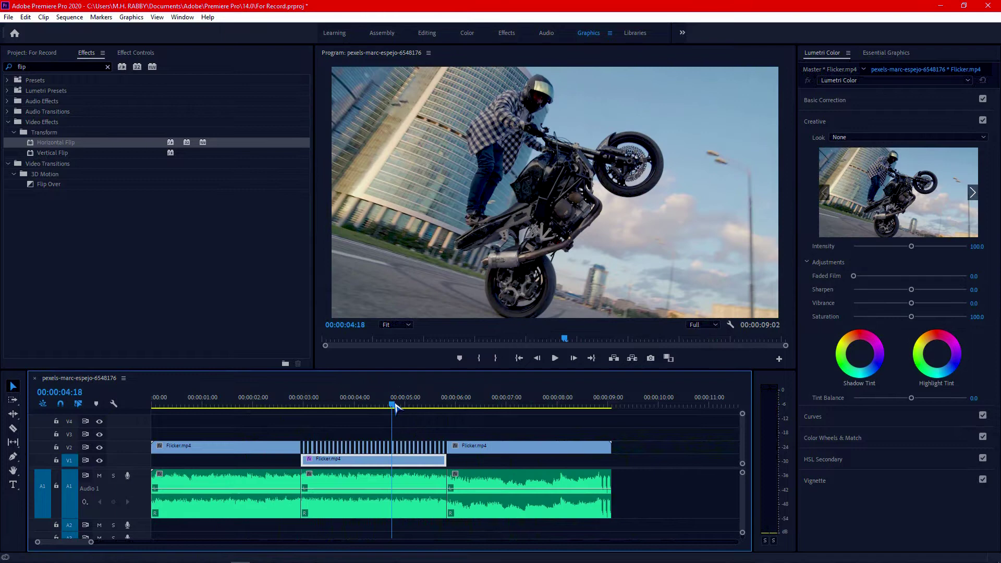
{"action": "left_click_drag", "start_coordinate": [394, 405], "coordinate": [397, 407]}
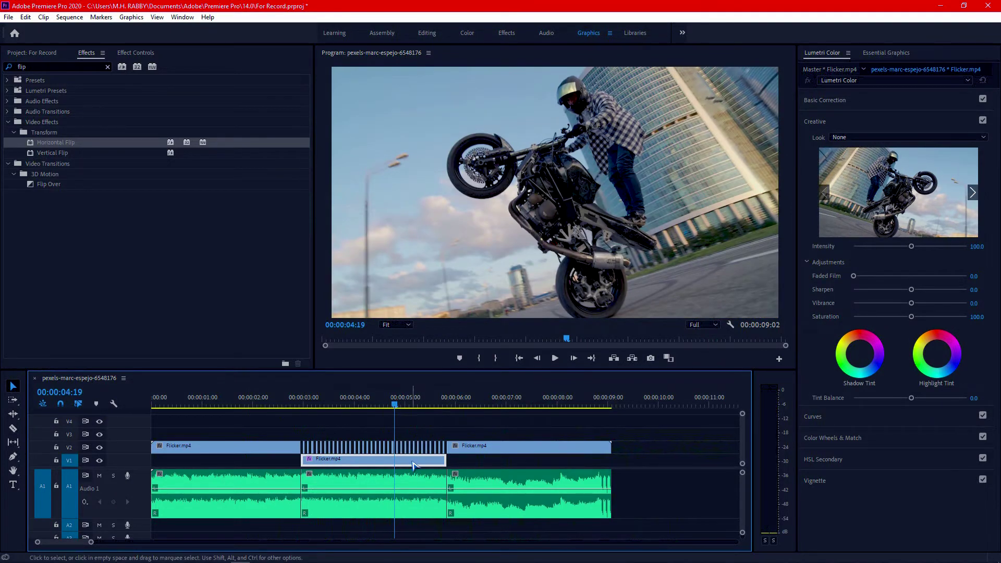
{"action": "left_click", "coordinate": [137, 53]}
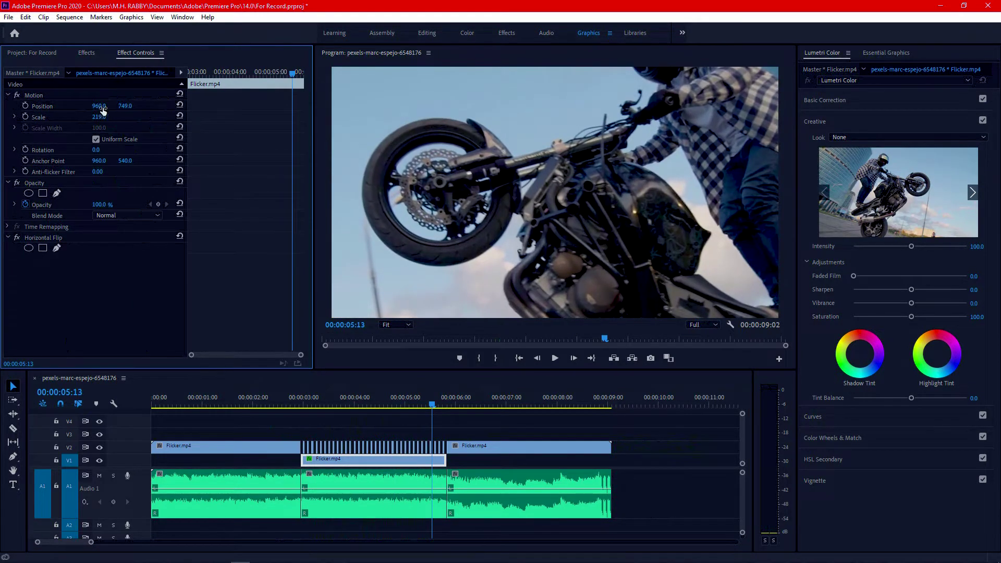
{"action": "left_click_drag", "start_coordinate": [125, 106], "coordinate": [130, 108]}
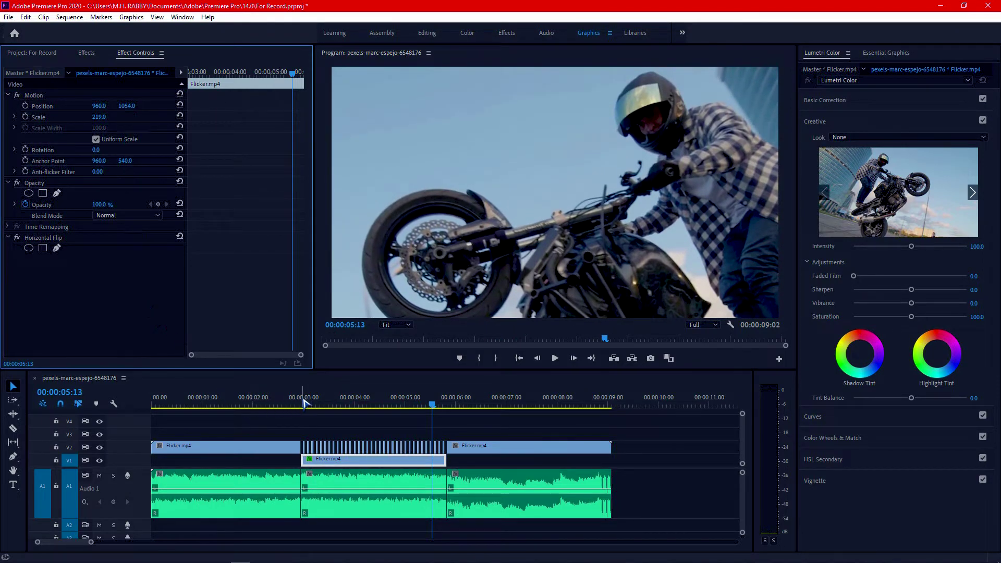
- Play the sequence again from before the flicker section to preview the enlarged, repositioned flipped frames with the music
{"action": "left_click", "coordinate": [290, 401]}
{"action": "key", "text": "space"}
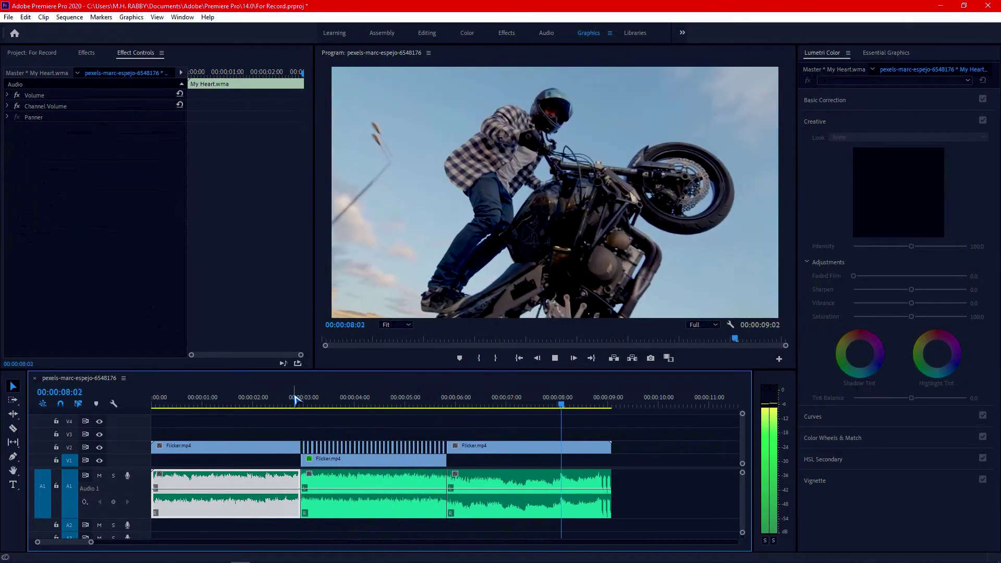
{"action": "left_click", "coordinate": [293, 399]}
{"action": "left_click_drag", "start_coordinate": [294, 396], "coordinate": [191, 399]}
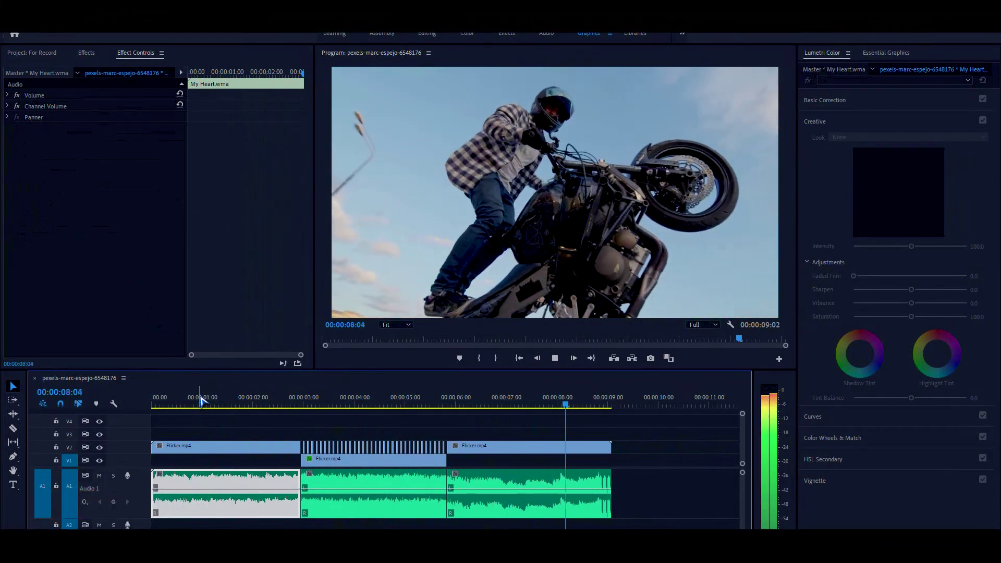
{"action": "key", "text": "space"}
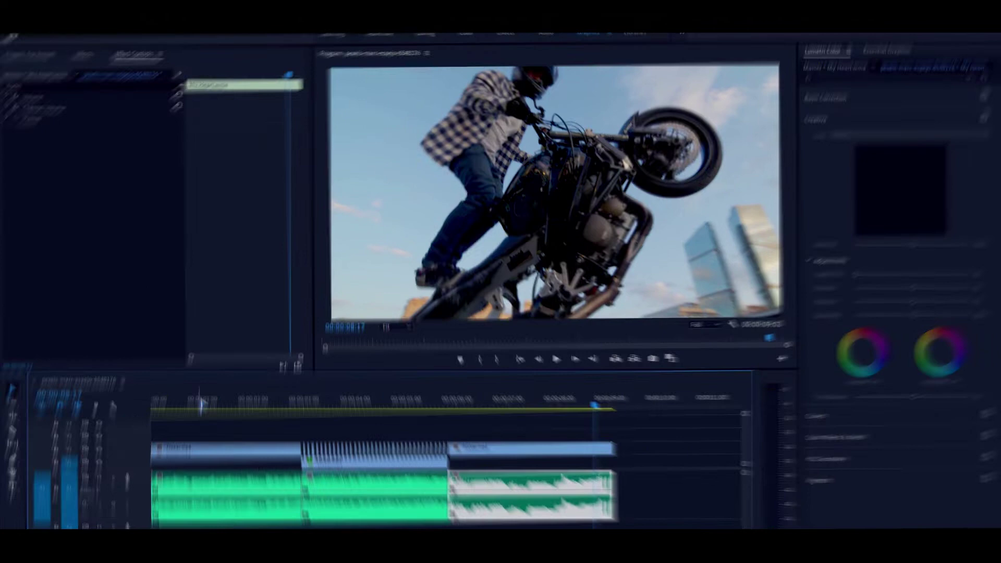